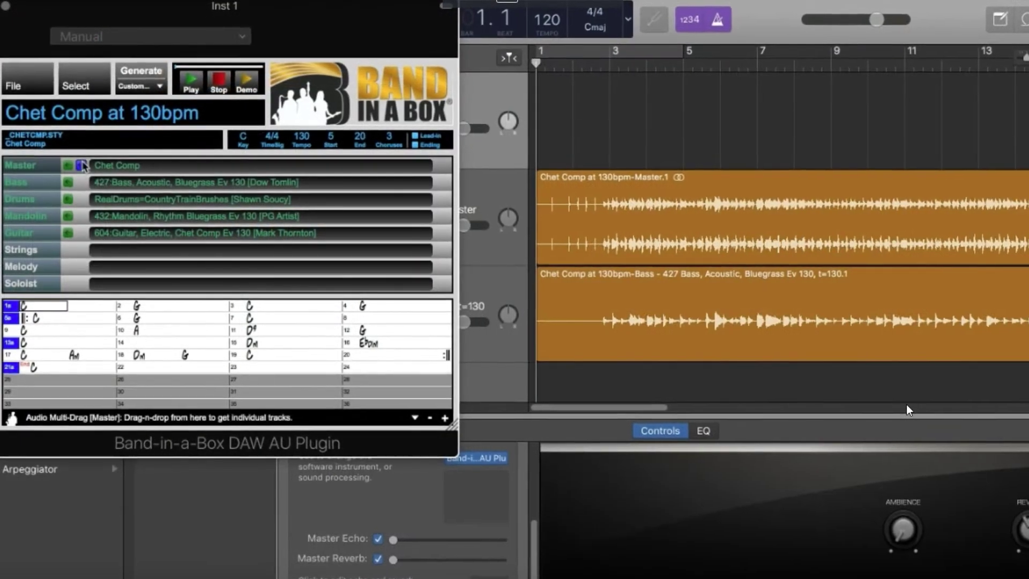
Drag another generated track from the Band-in-a-Box plugin into an empty GarageBand timeline lane
drag(11, 417, 544, 392)
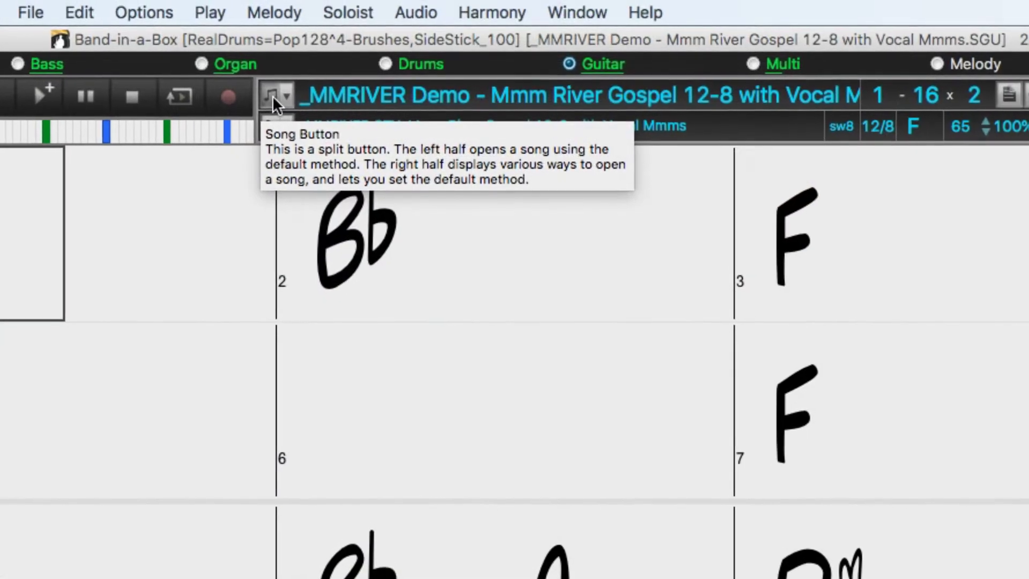
Browse the Song Picker's Chords/Melody options, then show the MIDI SuperTracks filter choices
click(273, 96)
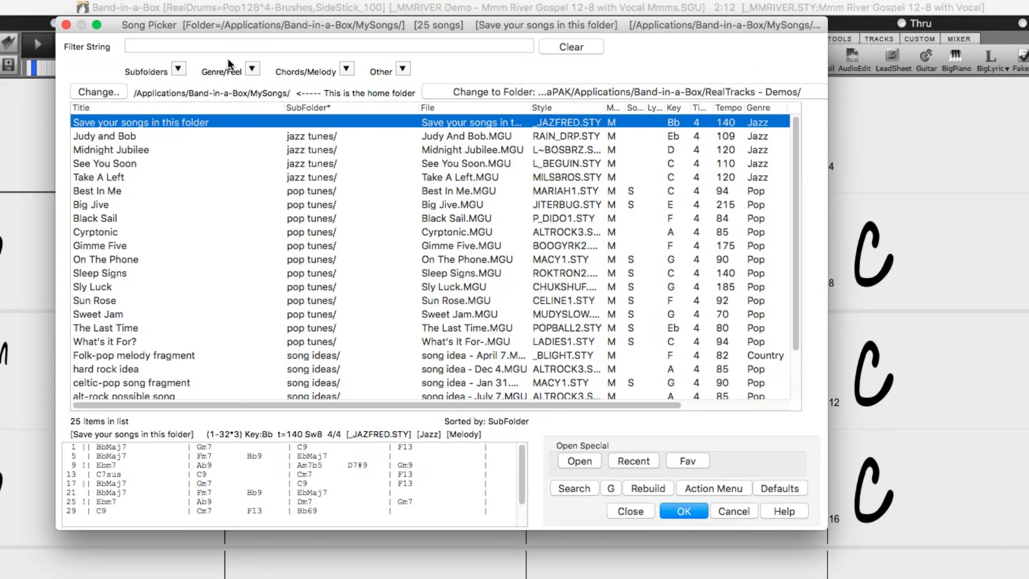
scroll(333, 281, down, 3)
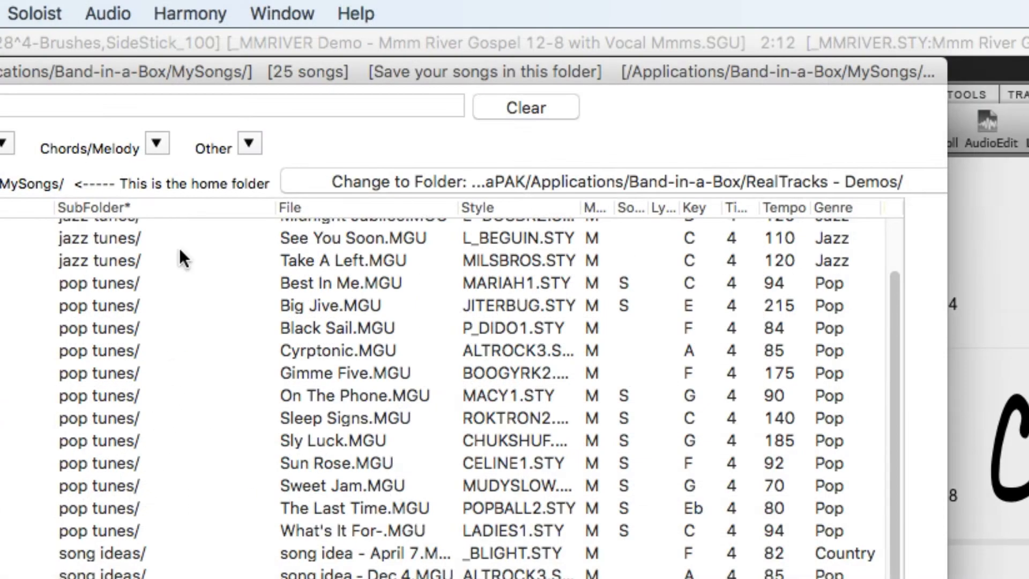
click(157, 143)
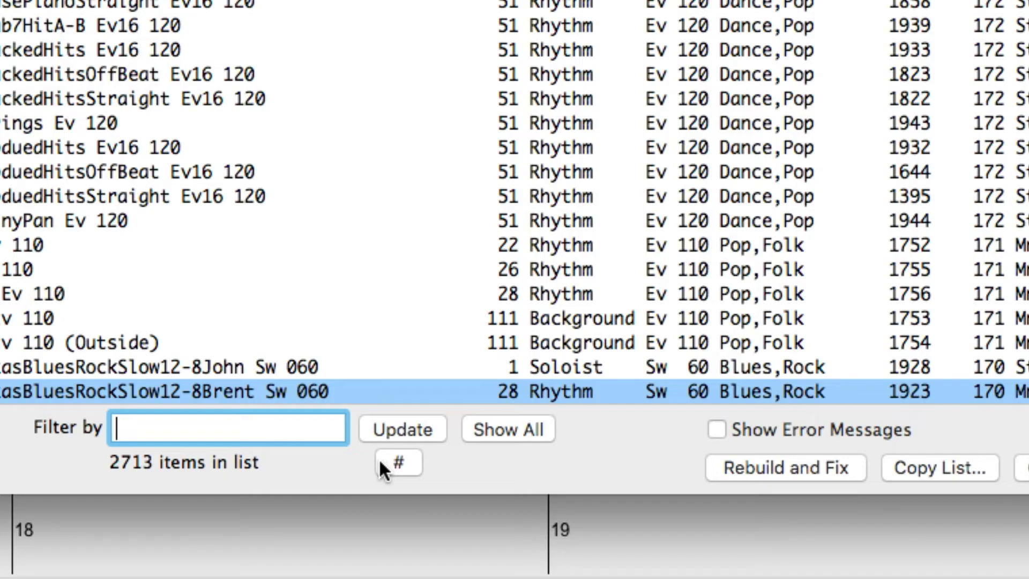
click(377, 459)
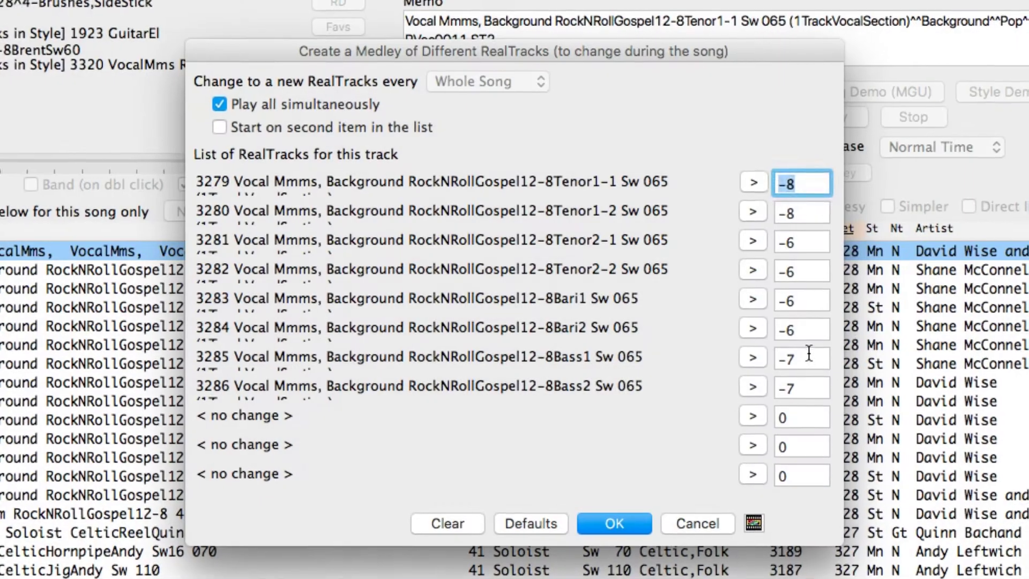
Change the 3285 Bass1 part's value in the RealTracks Medley dialog to -5
click(809, 358)
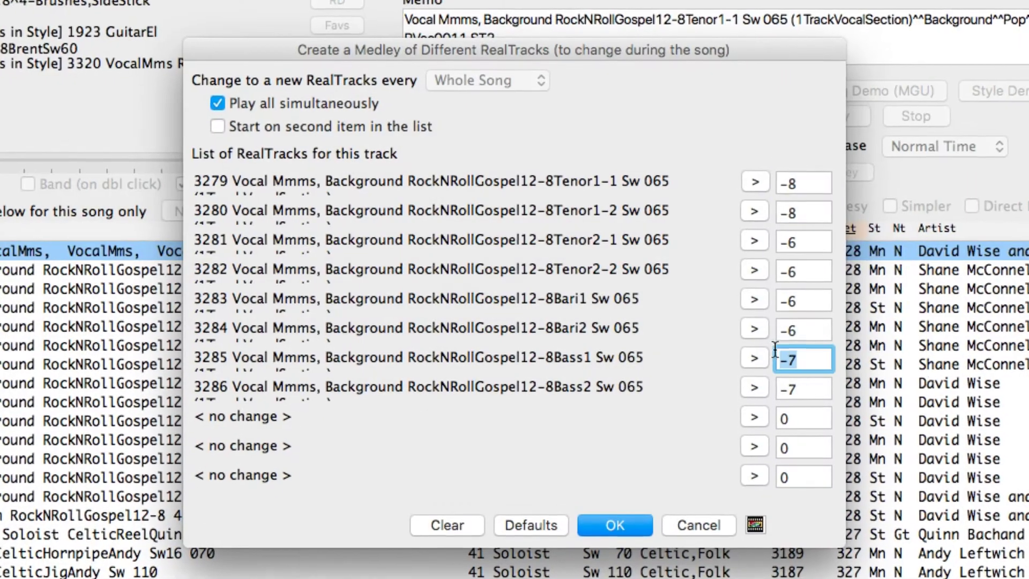
key(BackSpace)
text(5)
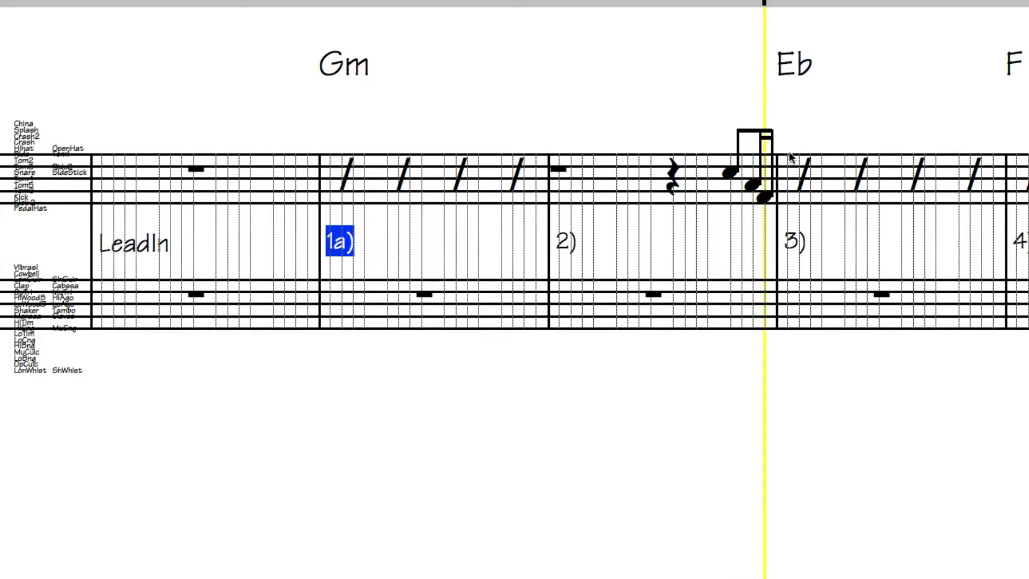
Add a hi-hat note and a kick drum note below it at the start of bar 3
click(789, 149)
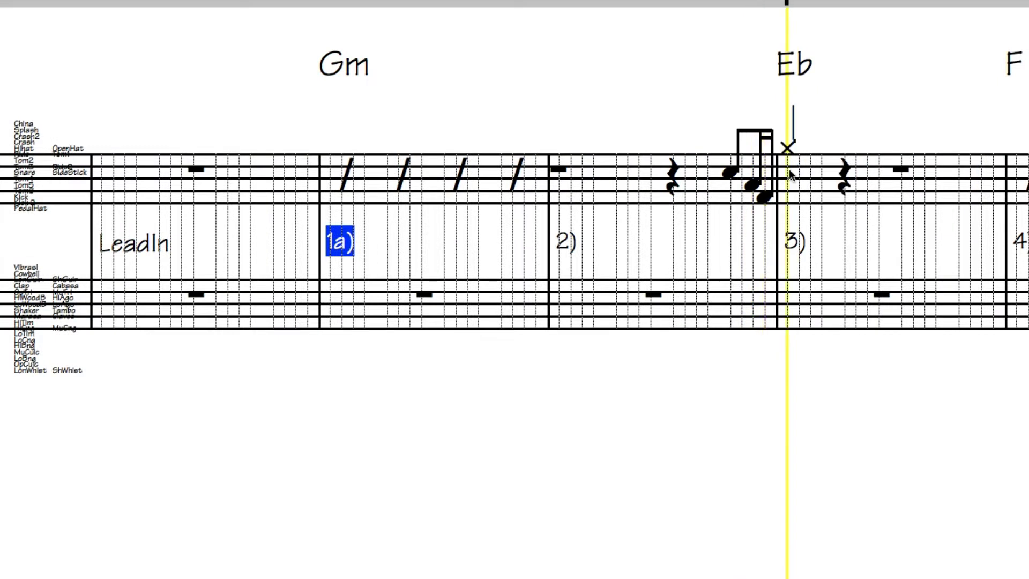
click(786, 197)
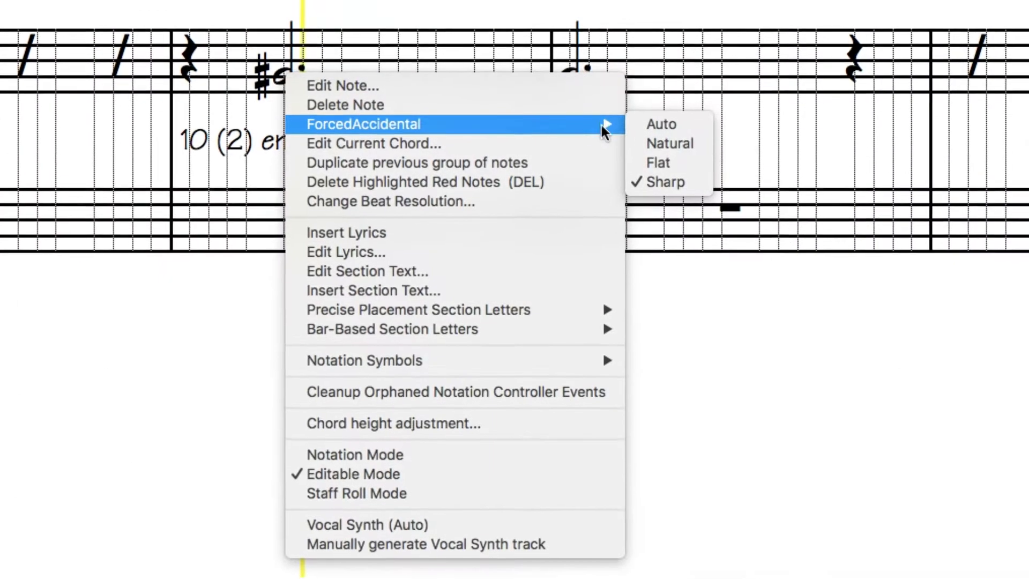
Force the selected note's accidental to display as a flat
click(682, 178)
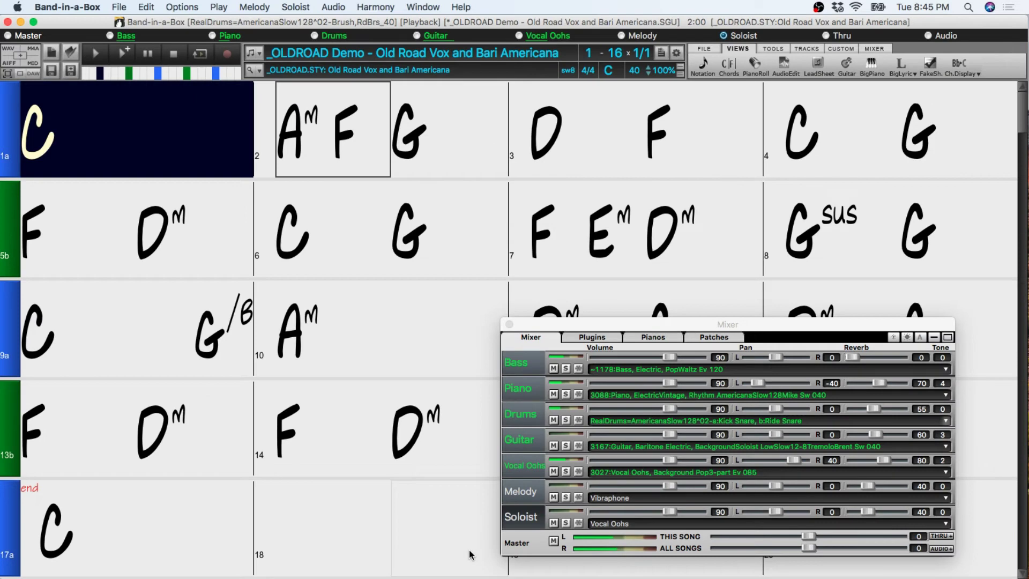
Move to the empty bar 18 in the chord sheet
click(468, 550)
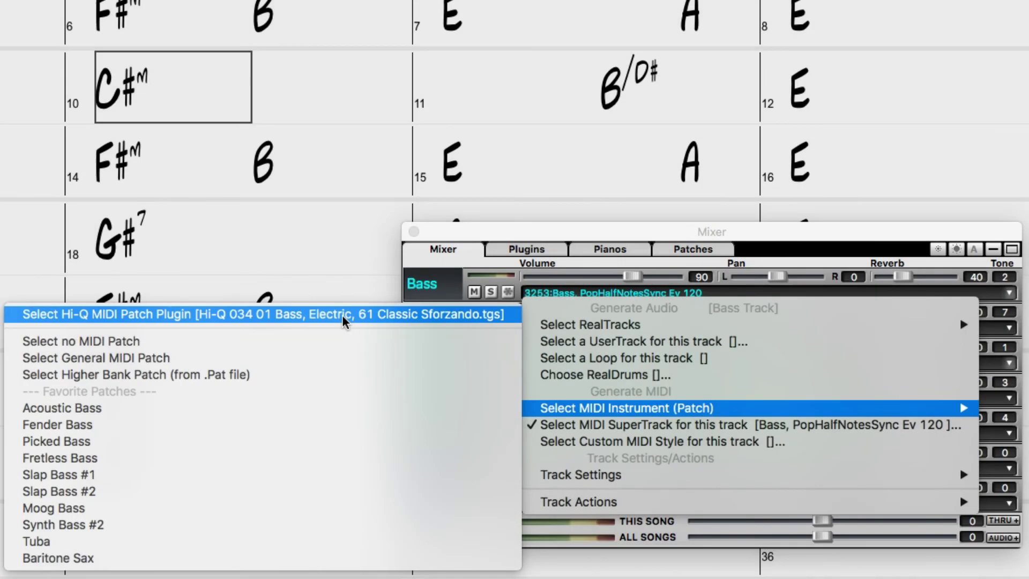
Give the Bass track the Hi-Q 033 Upright T acoustic upright bass patch
click(342, 314)
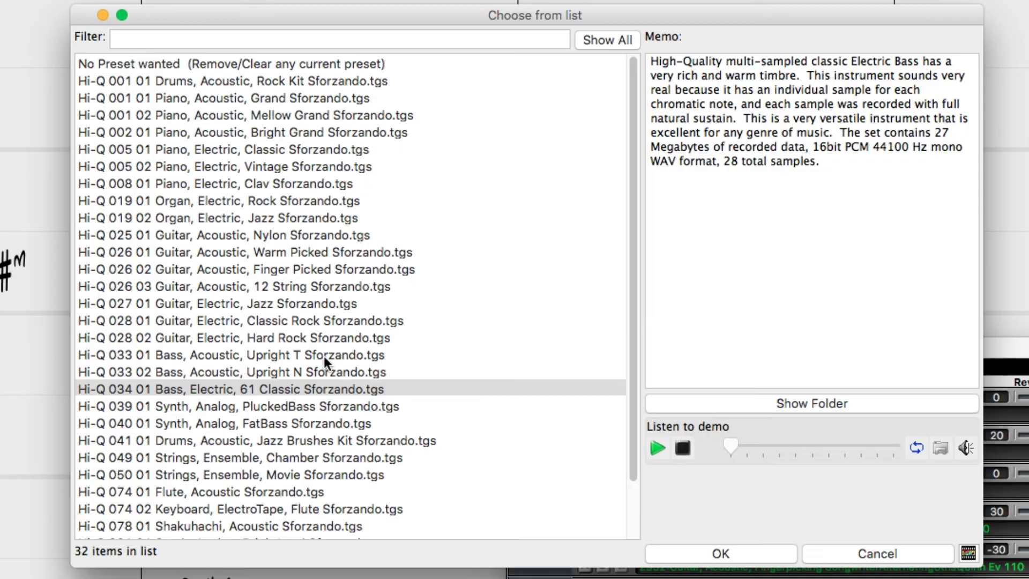
click(324, 357)
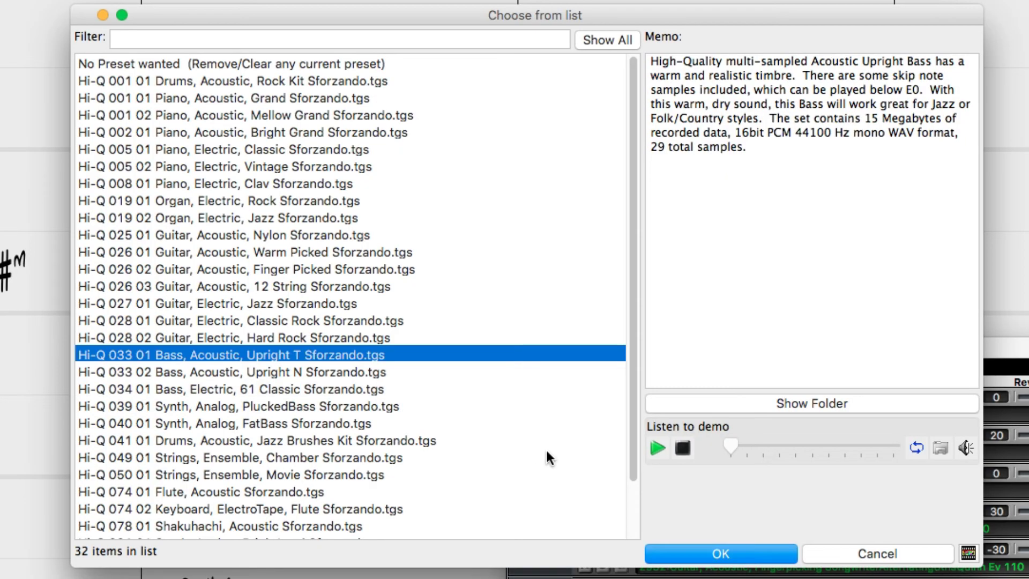
click(686, 558)
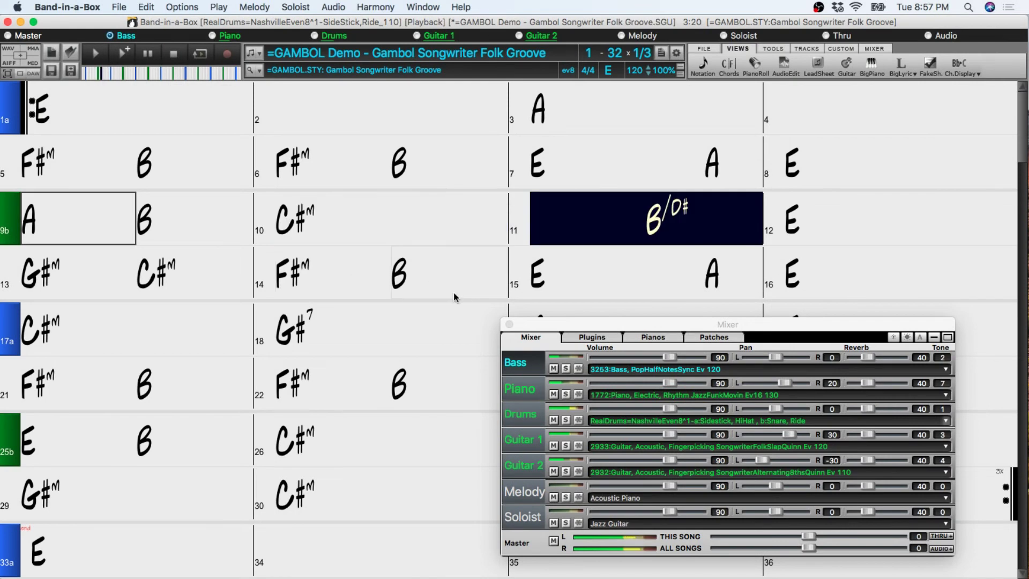
Solo the bass track to hear it alone, then bring all tracks back into the mix
click(567, 369)
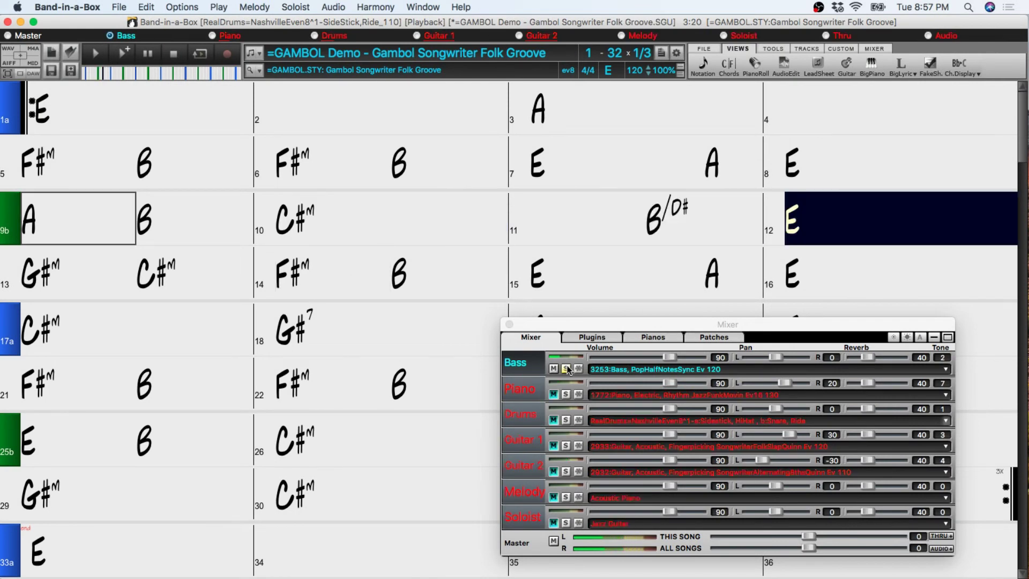
click(567, 368)
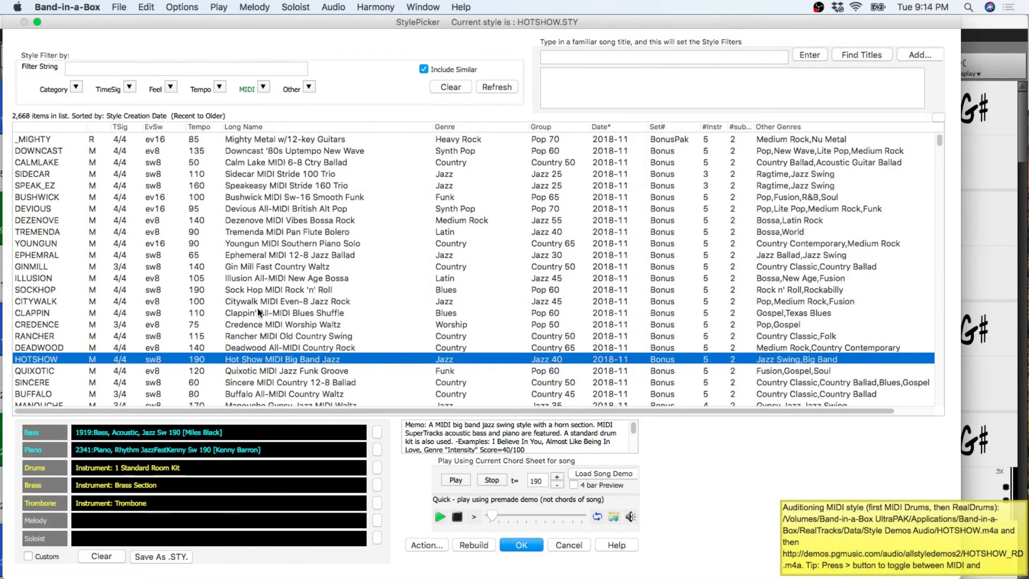
Audition the Gin Mill Fast Country Waltz MIDI style in StylePicker
click(253, 269)
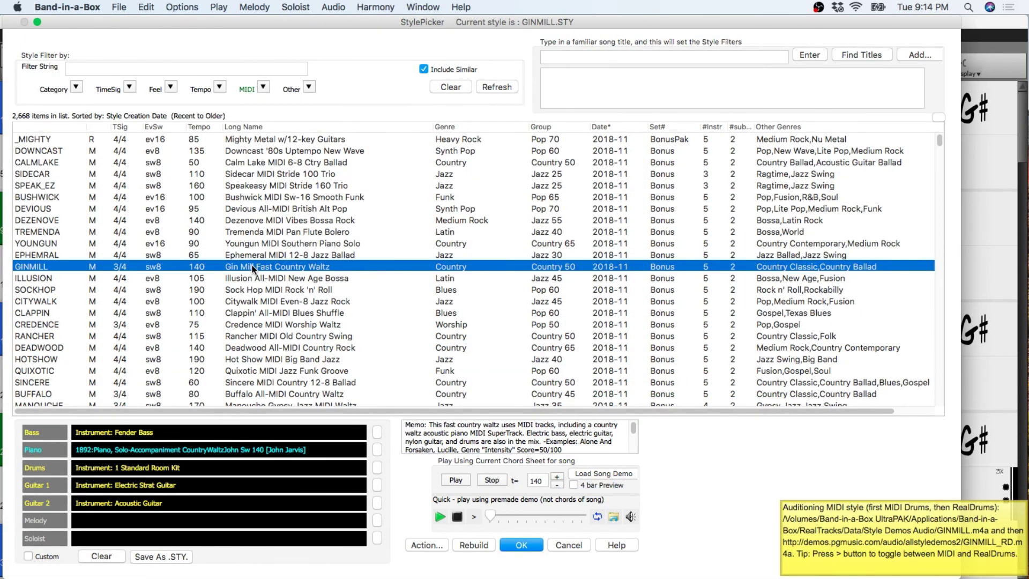